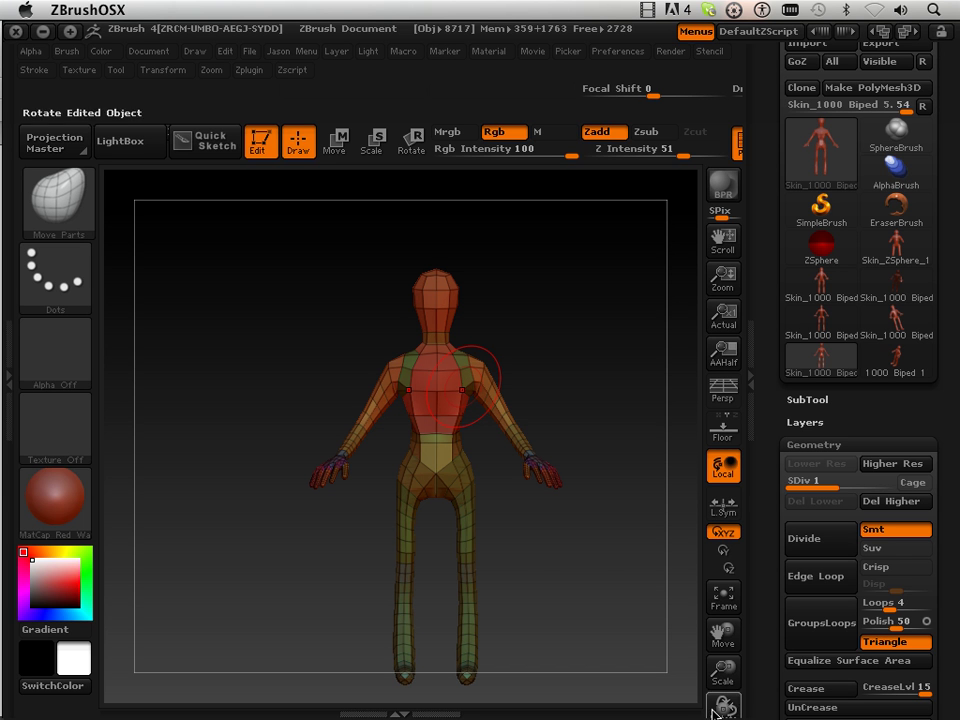
Rotate the biped to its side profile, briefly toggling Move then returning to Draw.
drag(585, 594, 430, 600)
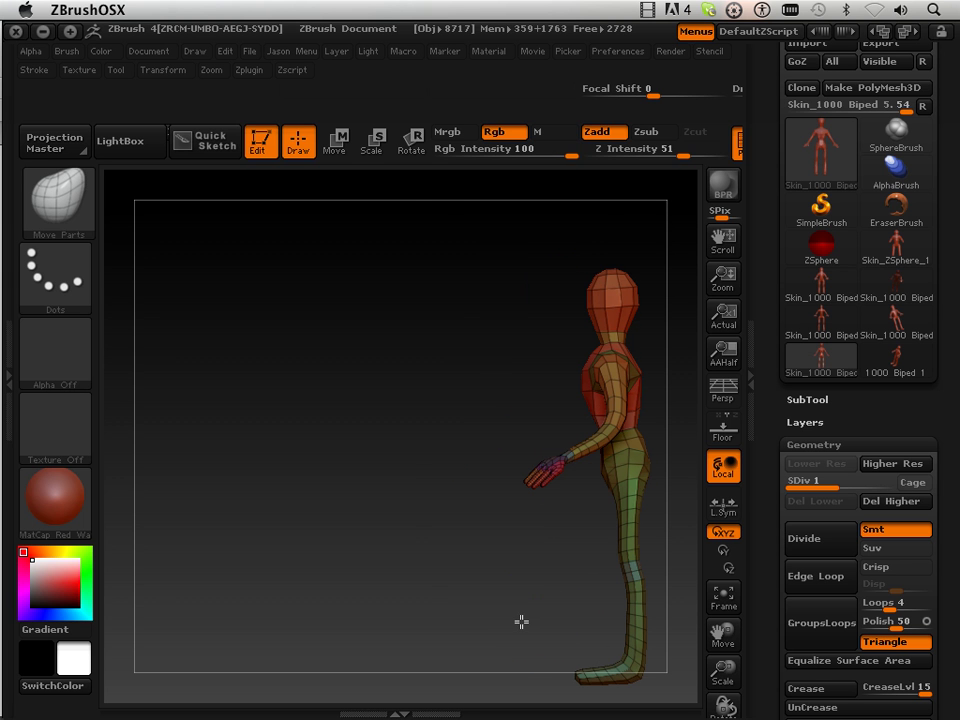
click(336, 142)
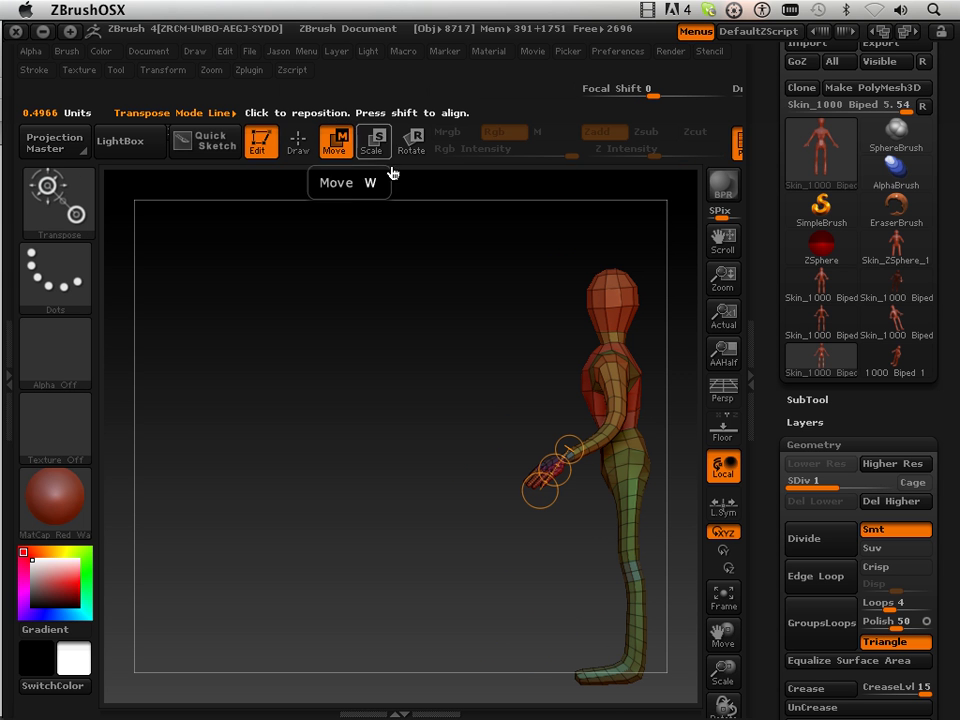
click(619, 573)
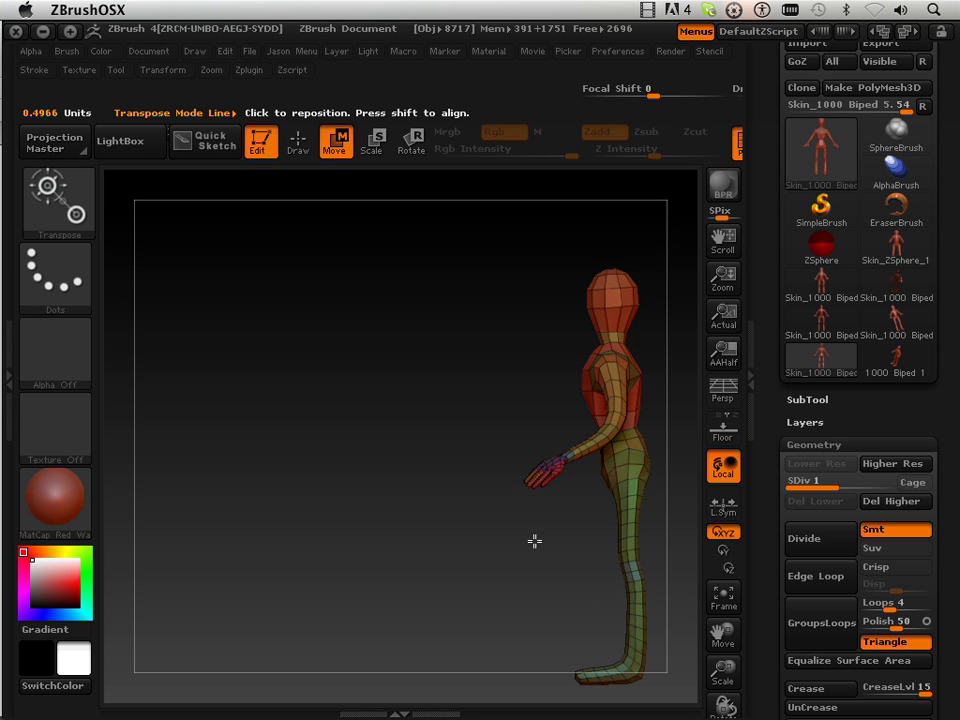
click(298, 142)
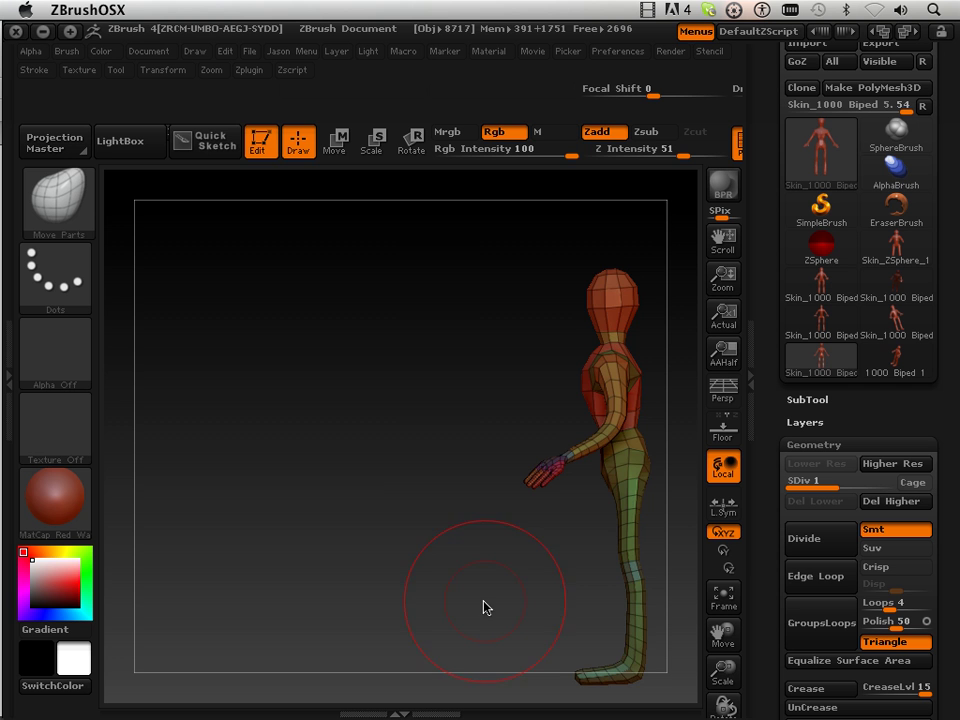
Orbit the biped through front and left-facing side views, then clear the canvas with Ctrl+N.
mouse_move(465, 626)
mouse_down()
mouse_move(537, 616)
mouse_move(551, 626)
mouse_move(536, 617)
mouse_up()
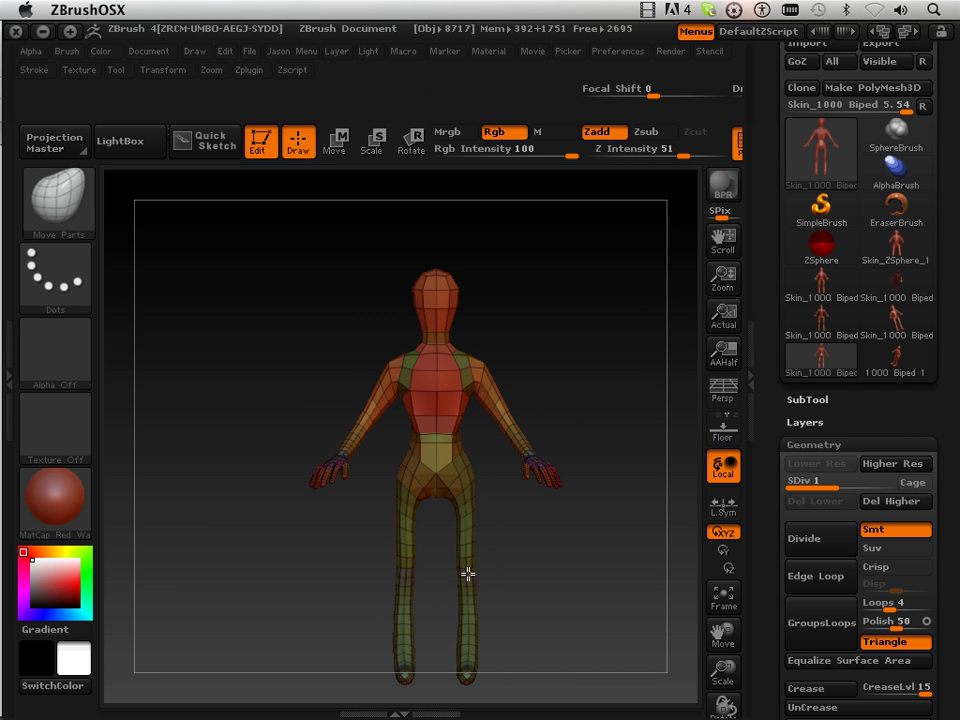
mouse_move(534, 603)
mouse_down()
mouse_move(461, 617)
mouse_move(510, 596)
mouse_move(524, 596)
mouse_move(459, 617)
mouse_move(471, 604)
mouse_move(602, 561)
mouse_up()
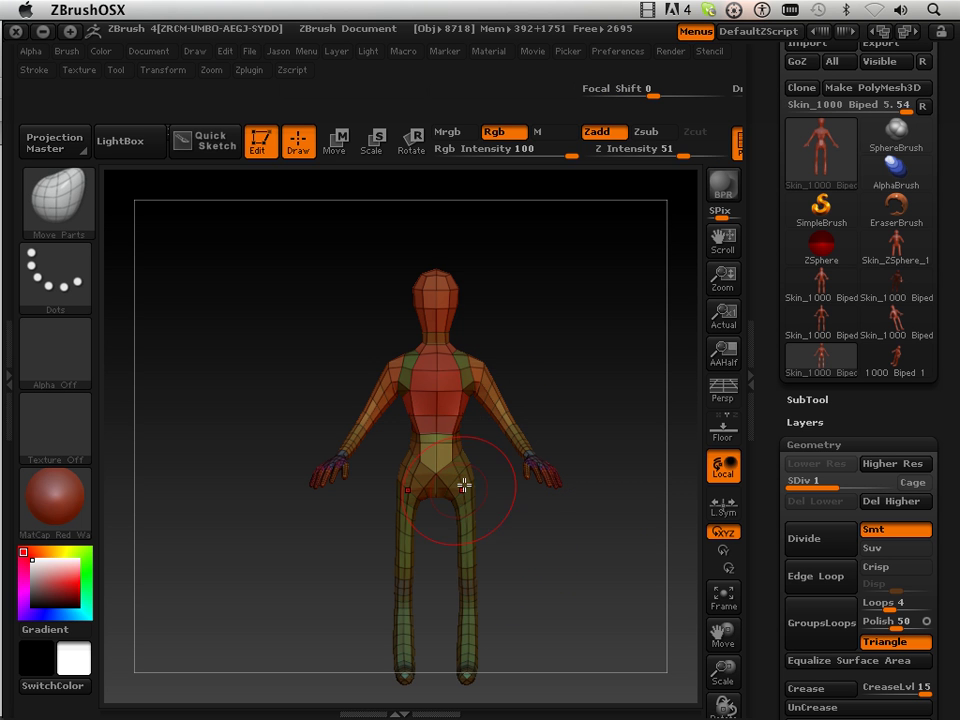
drag(599, 395, 538, 394)
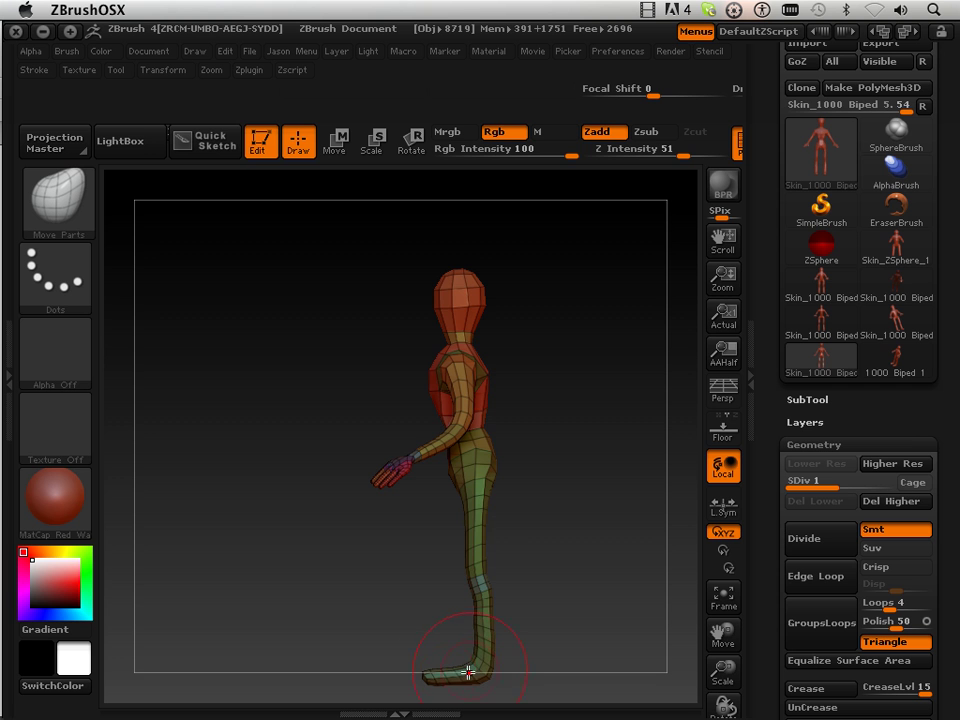
key(ctrl+n)
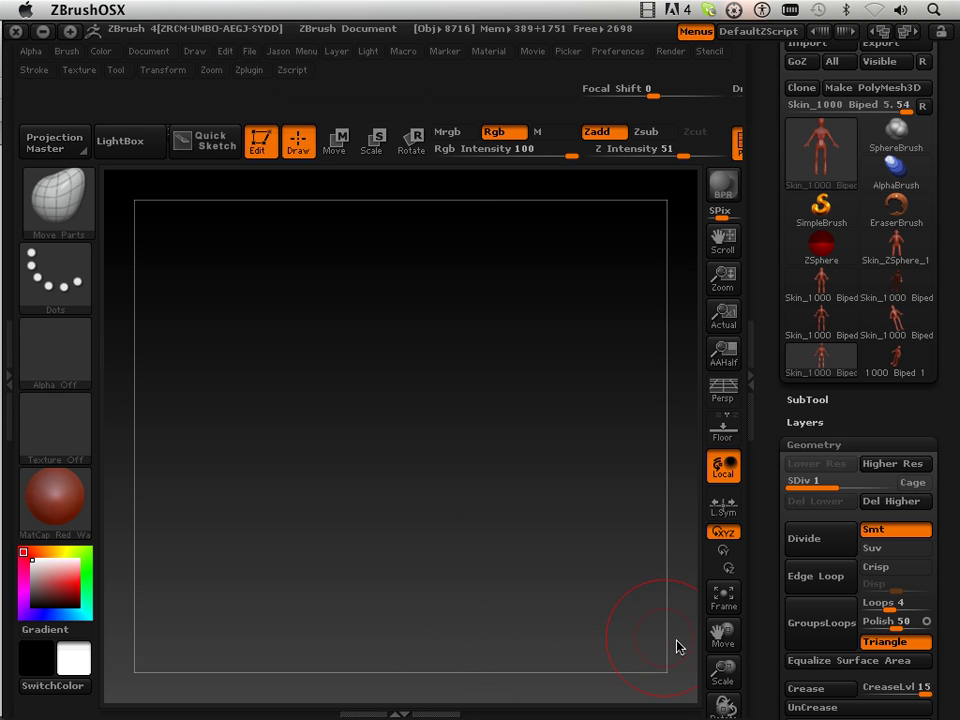
Restore the biped filling the canvas and rotate it through front, three-quarter and back views.
click(723, 668)
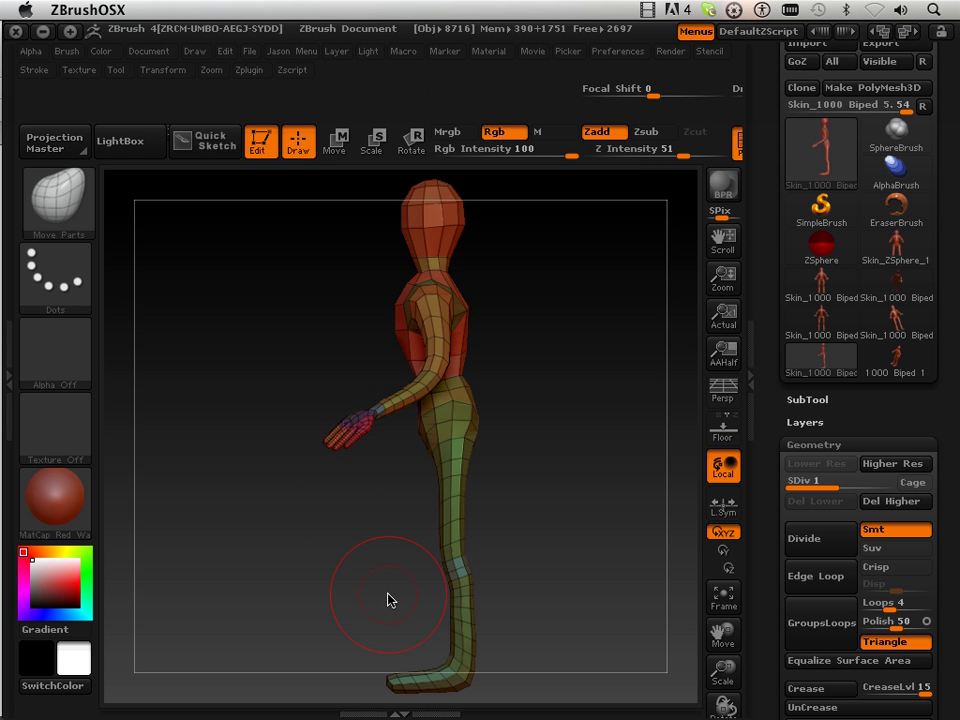
mouse_move(347, 591)
mouse_down()
mouse_move(422, 611)
mouse_move(464, 600)
mouse_move(456, 606)
mouse_move(413, 581)
mouse_up()
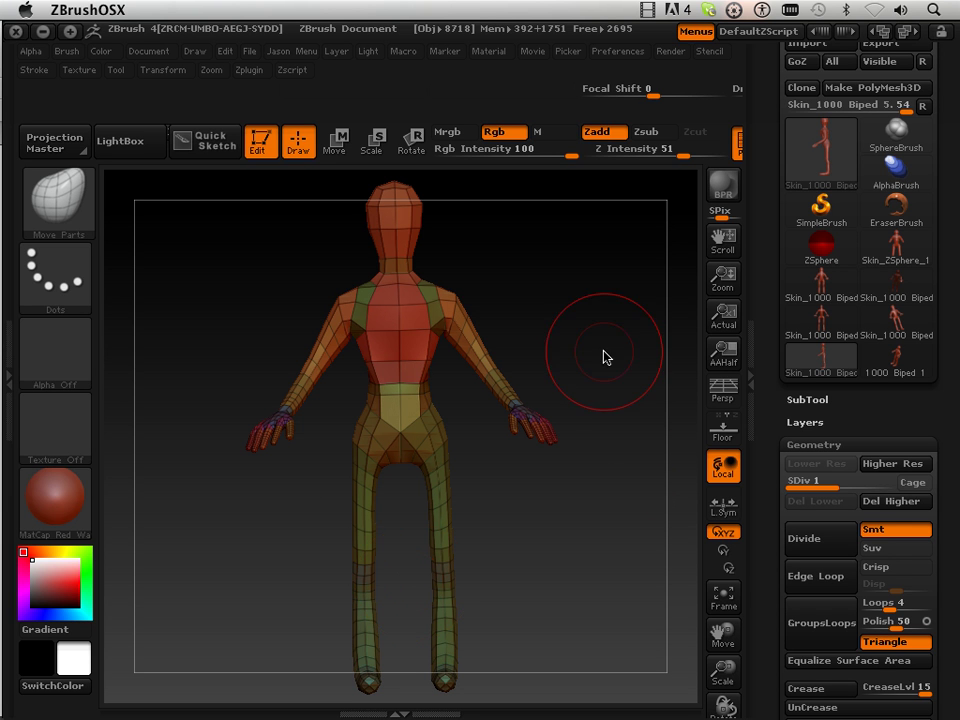
mouse_move(606, 358)
mouse_down()
mouse_move(546, 358)
mouse_move(589, 356)
mouse_up()
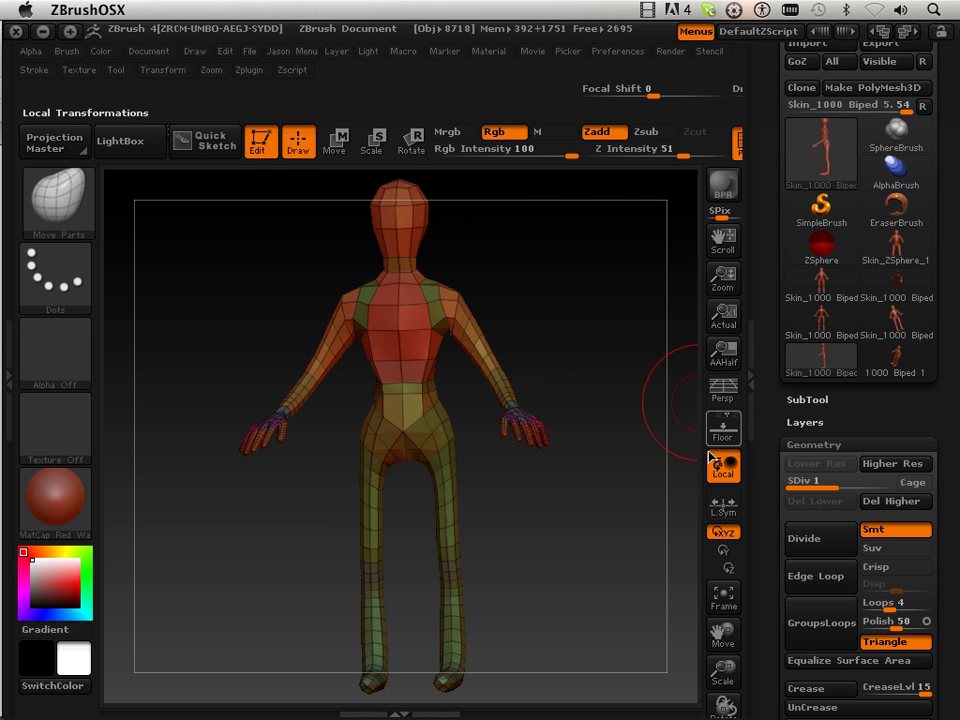
mouse_move(654, 499)
mouse_down()
mouse_move(483, 507)
mouse_move(561, 495)
mouse_move(545, 499)
mouse_up()
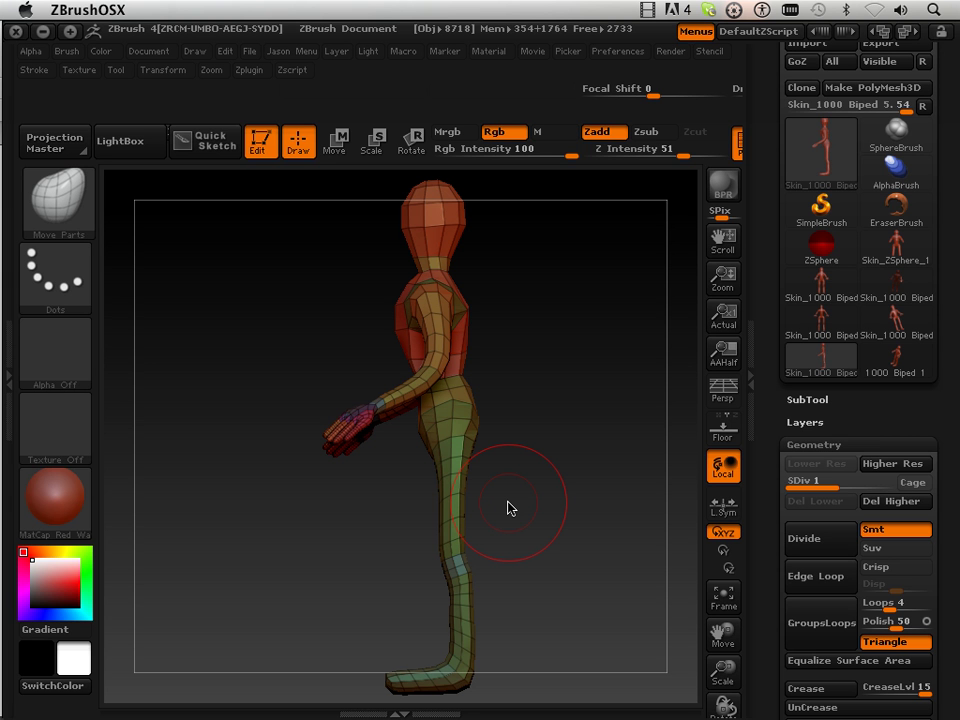
Turn the biped to show its back and reduce the brush Draw Size with [.
mouse_move(540, 591)
mouse_down()
mouse_move(627, 592)
mouse_move(617, 611)
mouse_up()
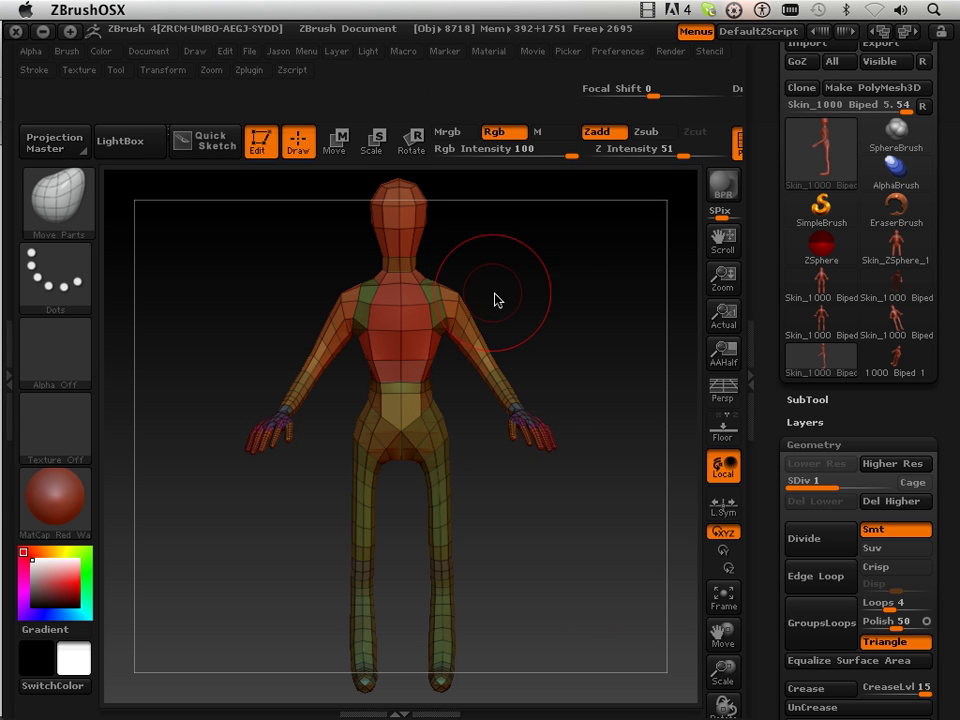
mouse_move(563, 350)
mouse_down()
mouse_move(579, 326)
mouse_move(562, 350)
mouse_up()
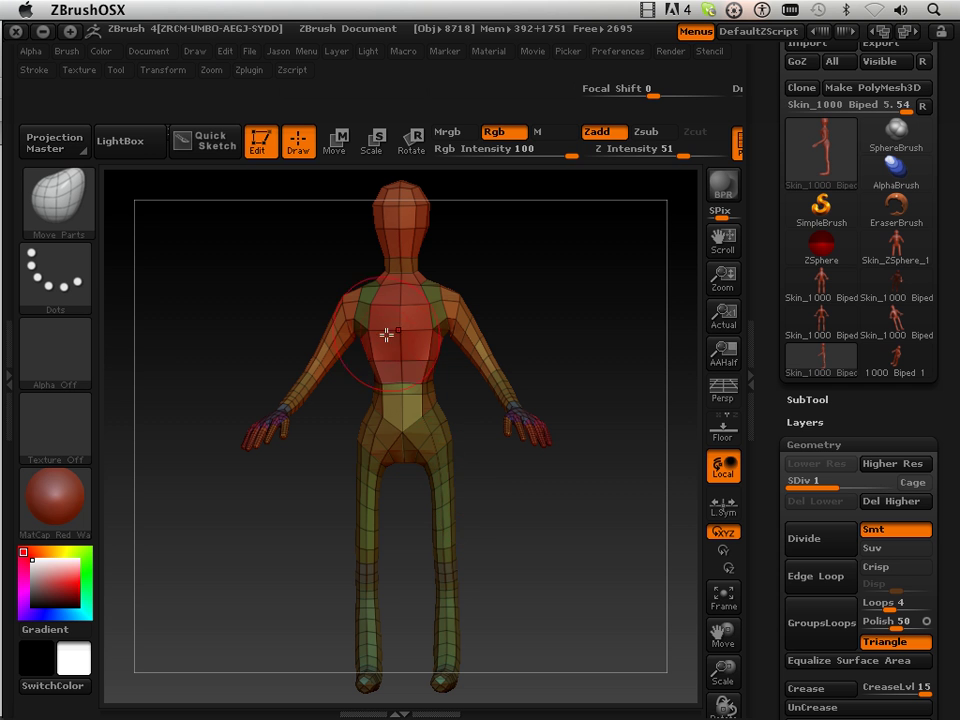
key(bracketleft)
key(bracketleft)
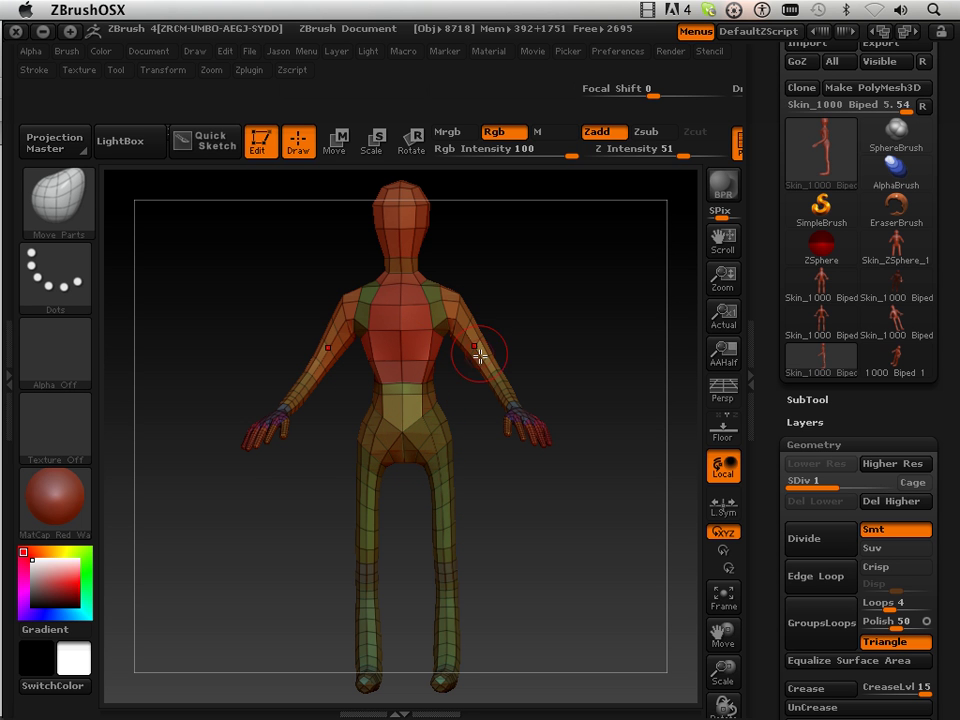
Orbit the biped to inspect it from above, below, the front and three-quarter.
drag(595, 420, 501, 438)
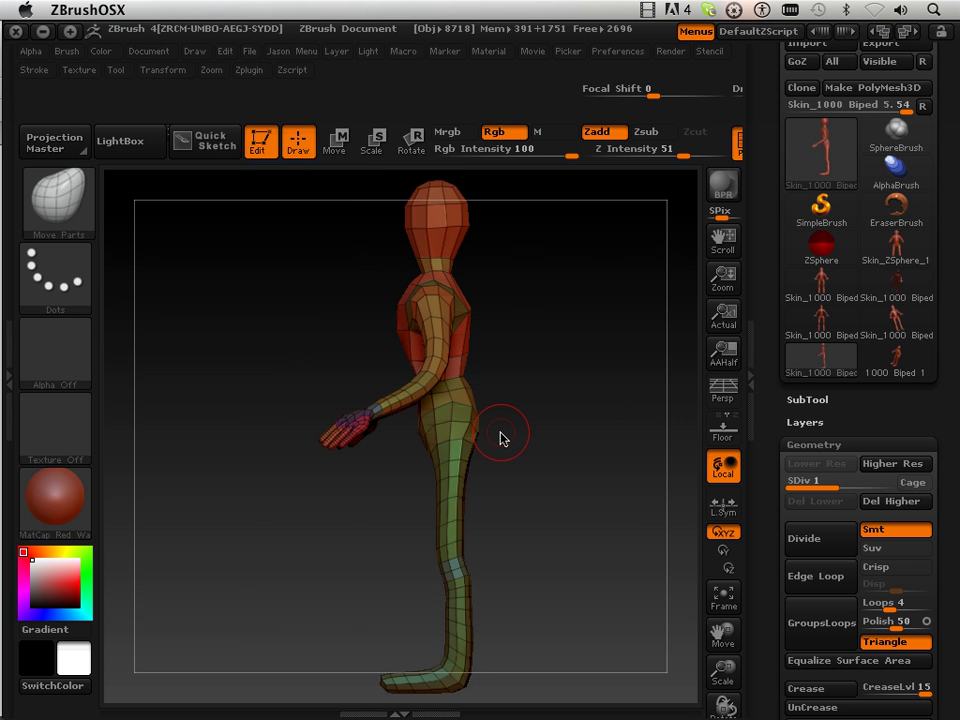
drag(501, 438, 634, 452)
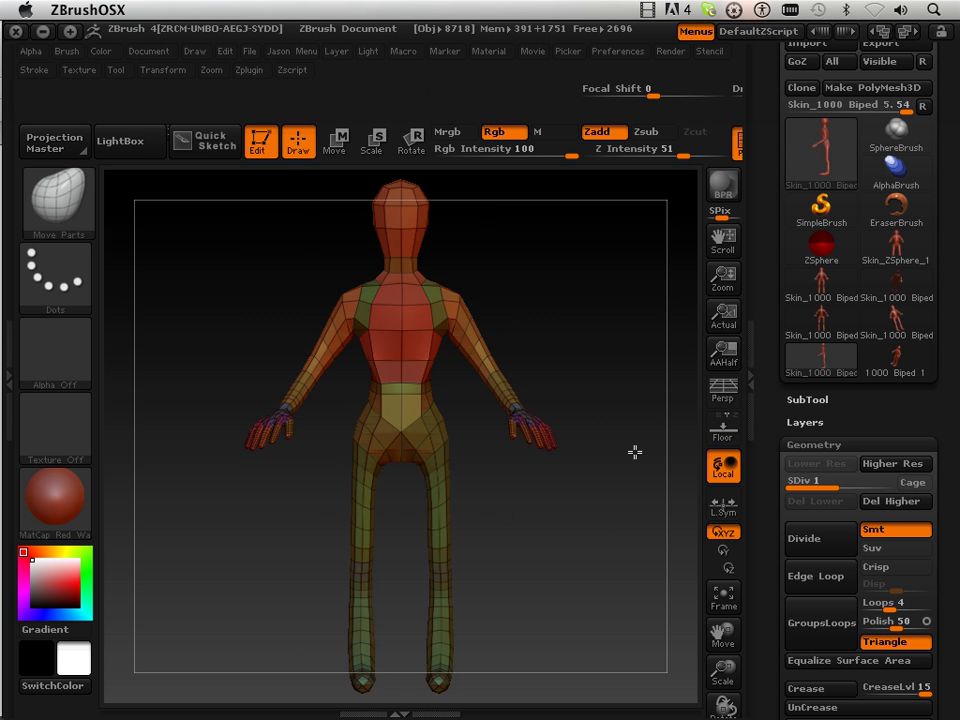
drag(592, 406, 596, 540)
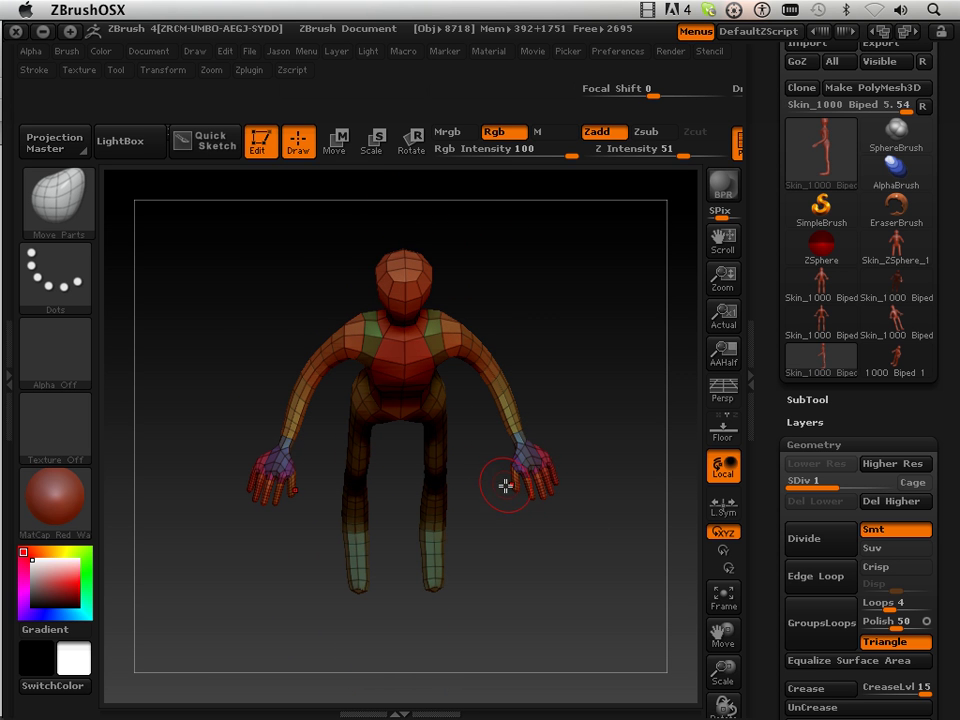
drag(579, 420, 610, 281)
drag(553, 332, 585, 349)
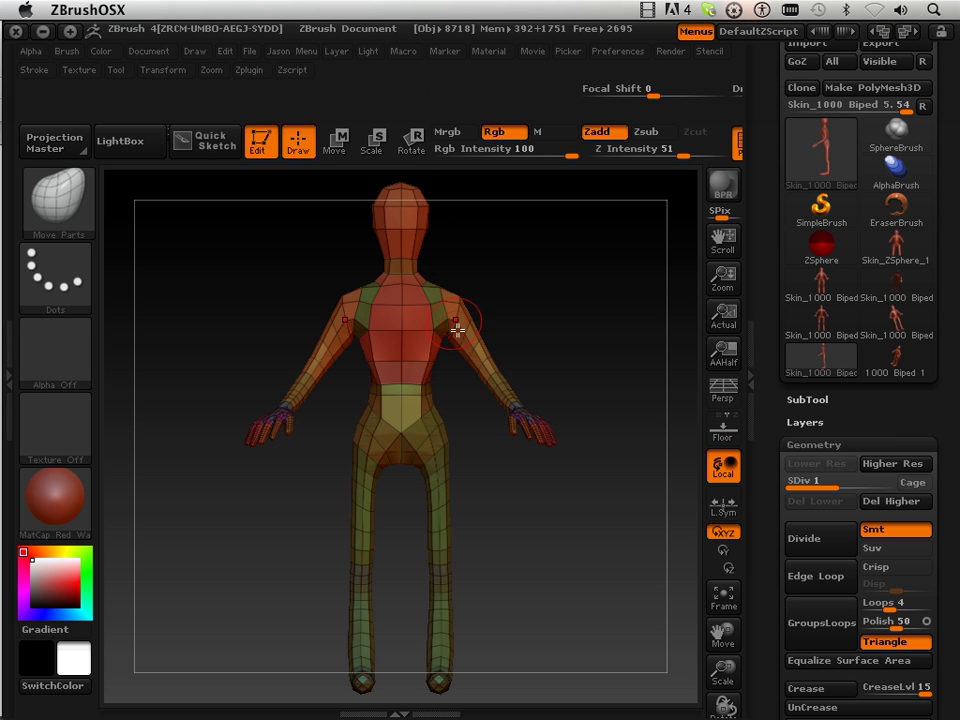
mouse_move(520, 372)
mouse_down()
mouse_move(568, 364)
mouse_move(538, 381)
mouse_move(564, 409)
mouse_move(587, 392)
mouse_move(575, 385)
mouse_up()
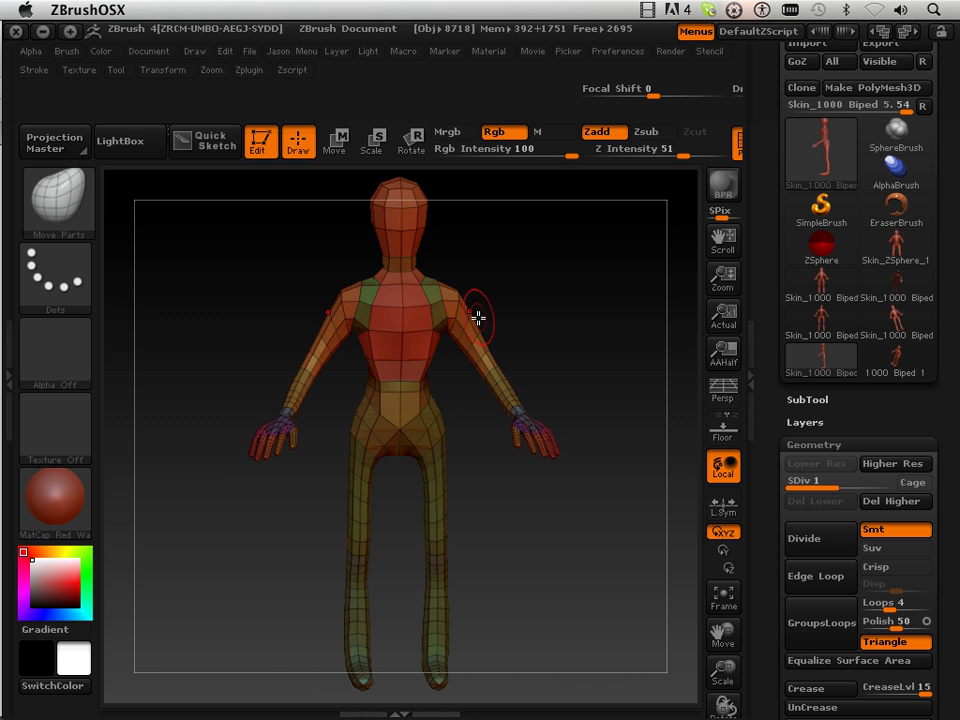
drag(505, 325, 444, 283)
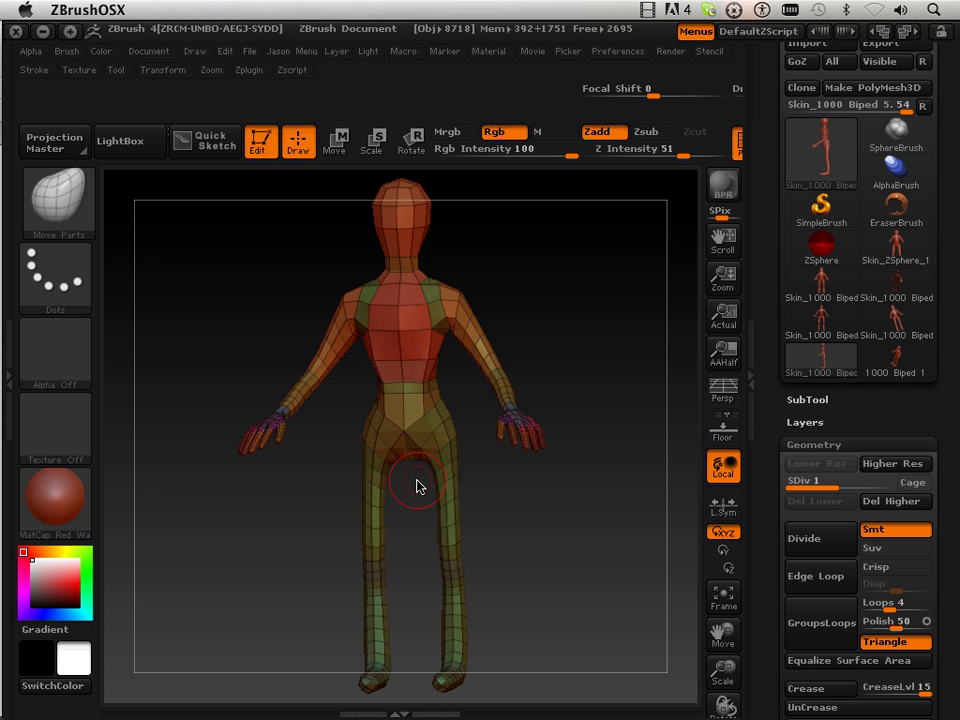
Orbit the biped through three-quarter back, front, tilted three-quarter and side views.
drag(600, 369, 611, 399)
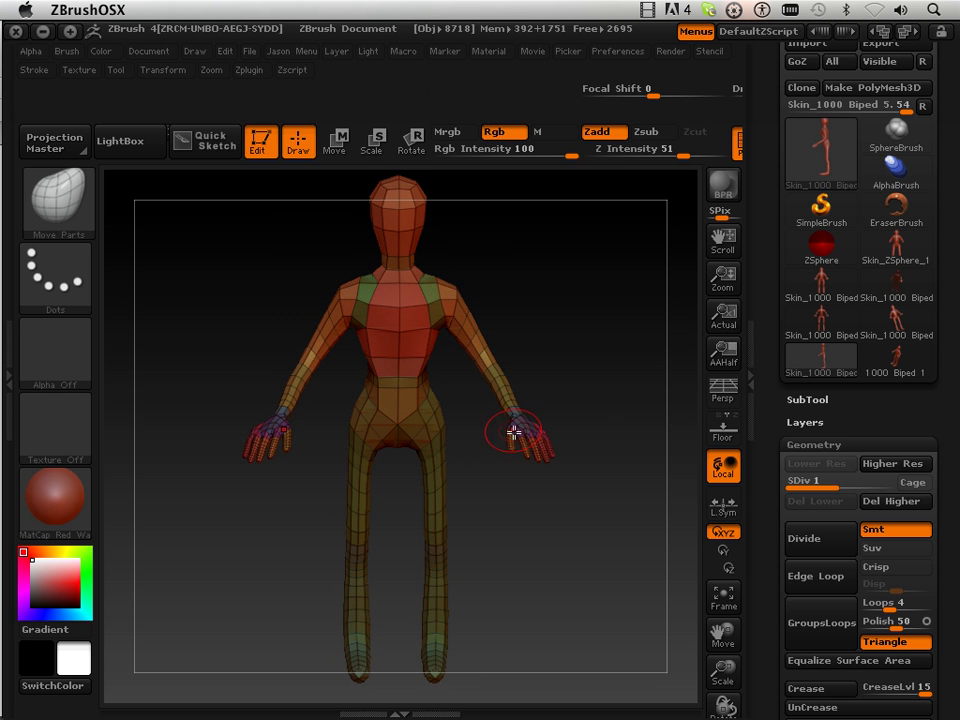
drag(525, 601, 515, 541)
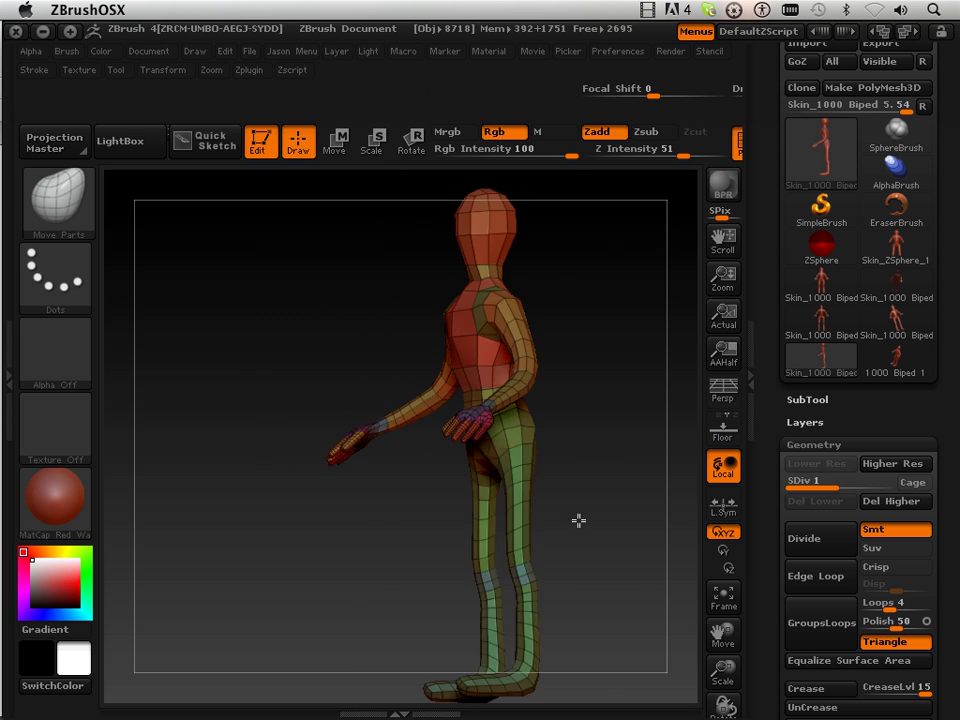
drag(578, 520, 613, 541)
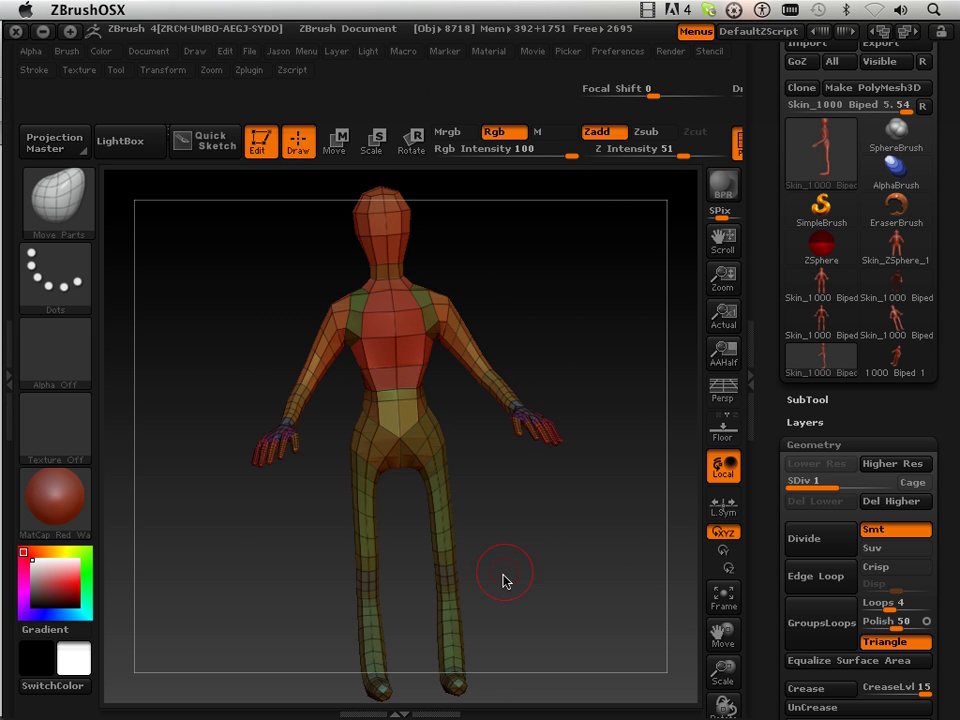
drag(681, 489, 634, 448)
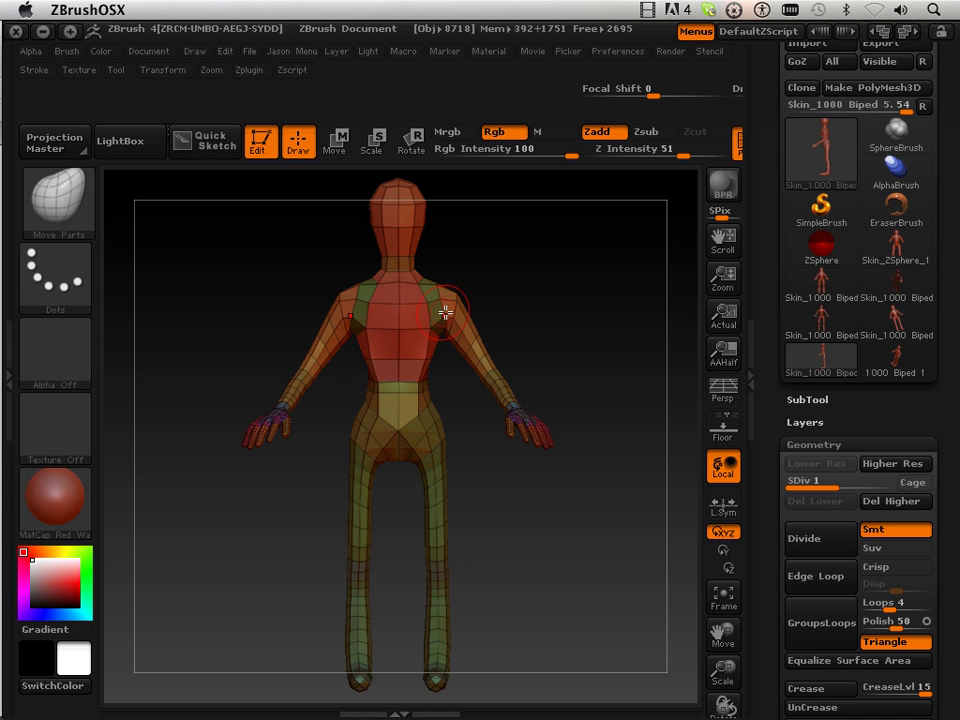
mouse_move(503, 376)
mouse_down()
mouse_move(527, 373)
mouse_move(458, 288)
mouse_up()
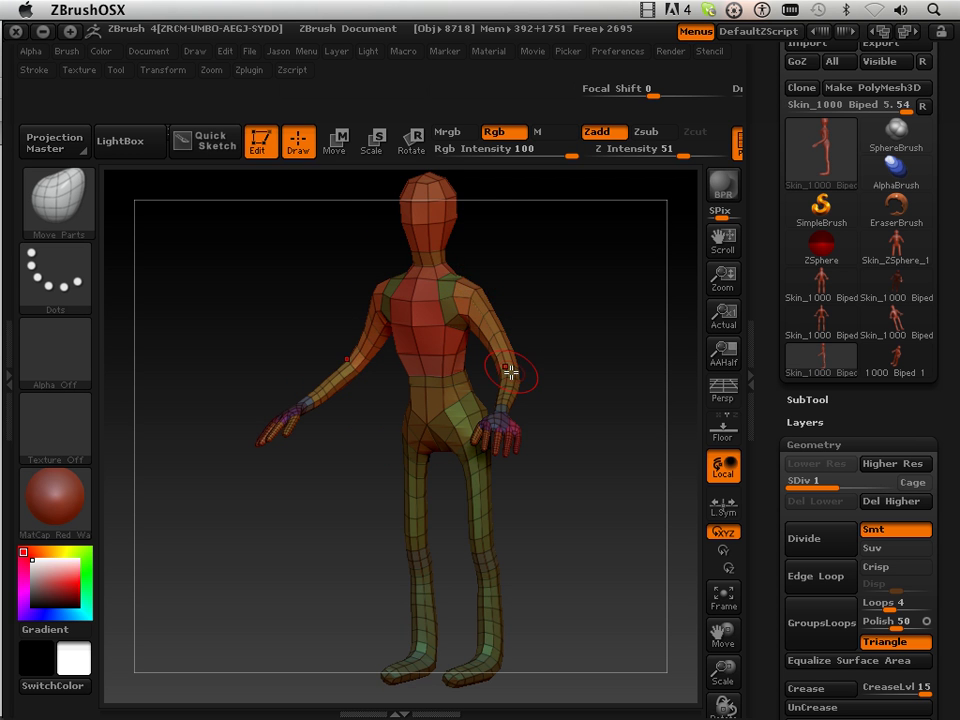
drag(508, 369, 444, 484)
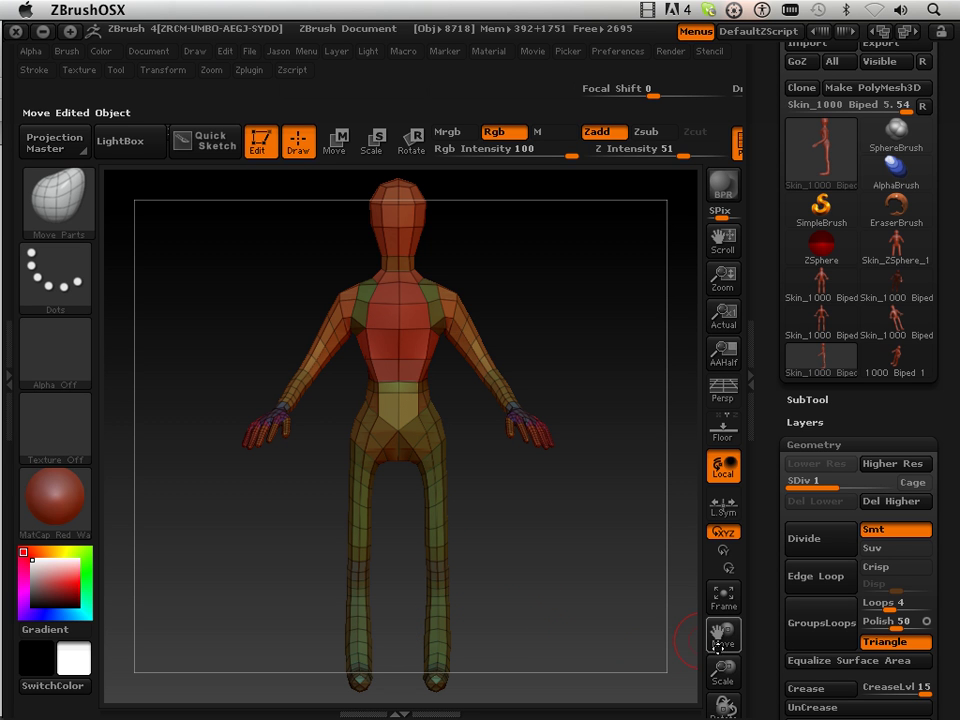
drag(722, 670, 720, 665)
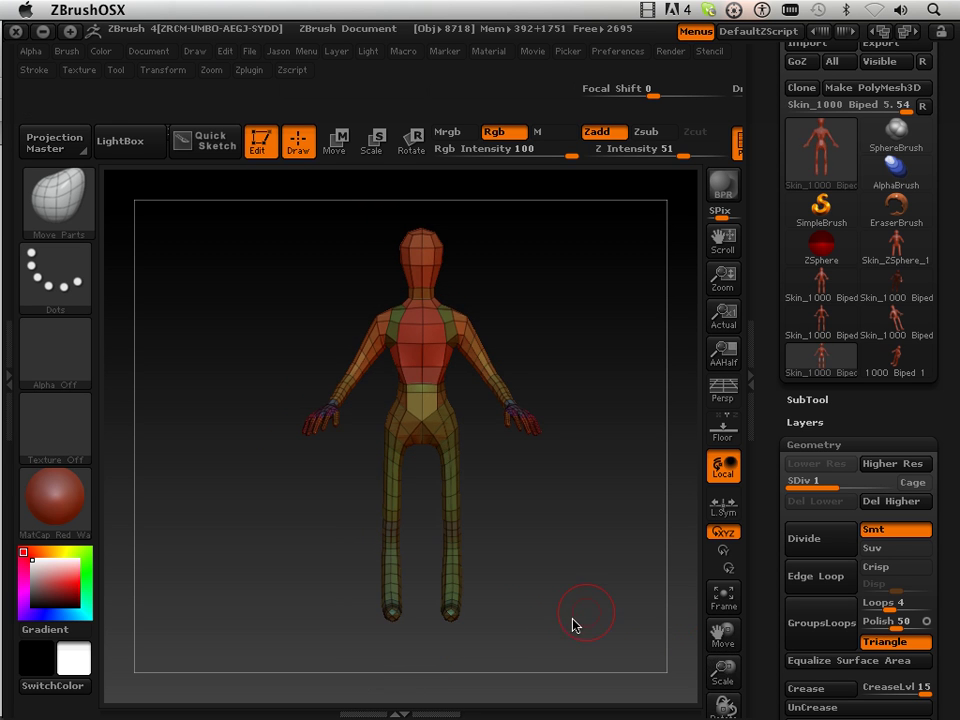
drag(574, 623, 548, 594)
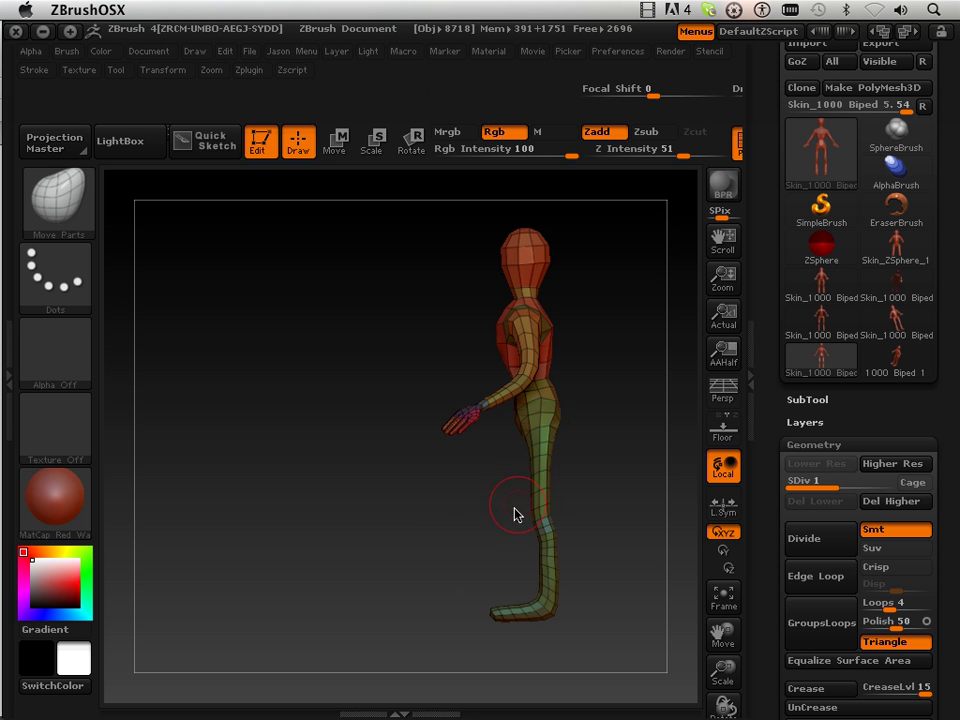
drag(333, 628, 409, 626)
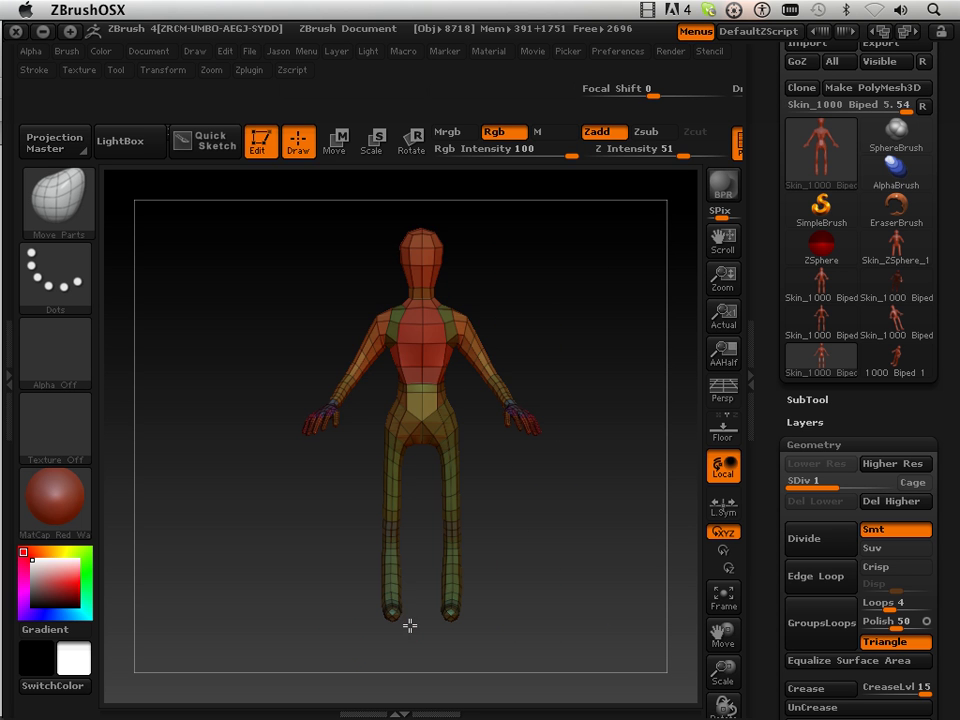